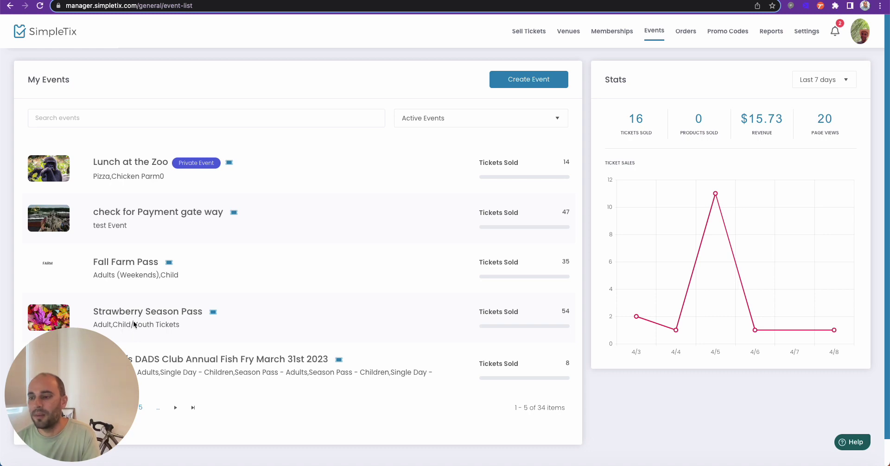
# Open the Strawberry Season Pass event's dashboard and copy its public event link.
pyautogui.click(87, 319)
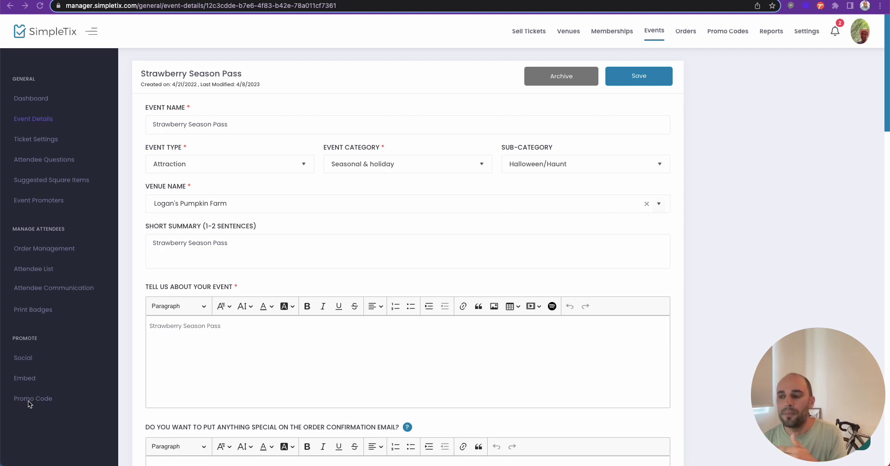
pyautogui.click(34, 99)
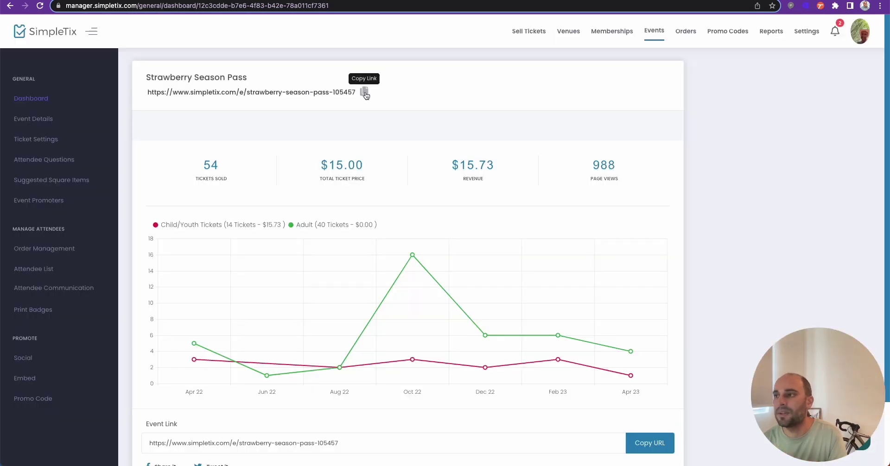
pyautogui.click(364, 91)
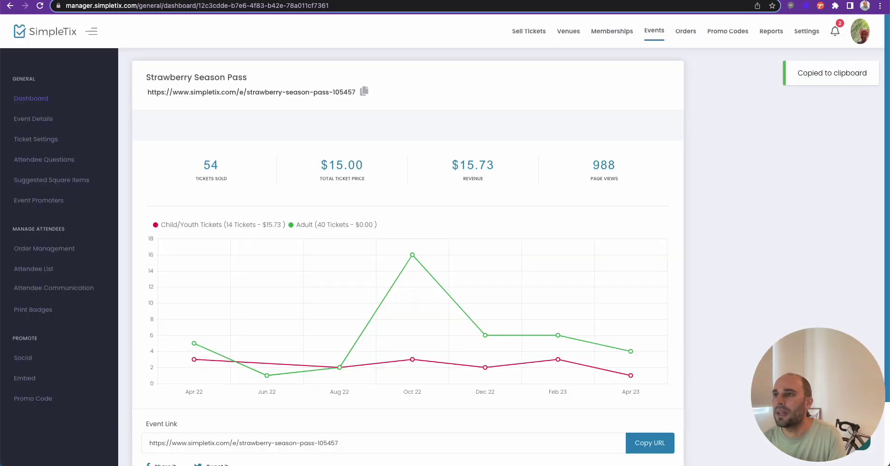
# View the copied event link in an incognito window and dismiss the $5 off coupon popup once it appears.
pyautogui.click(65, 1)
pyautogui.click(90, 6)
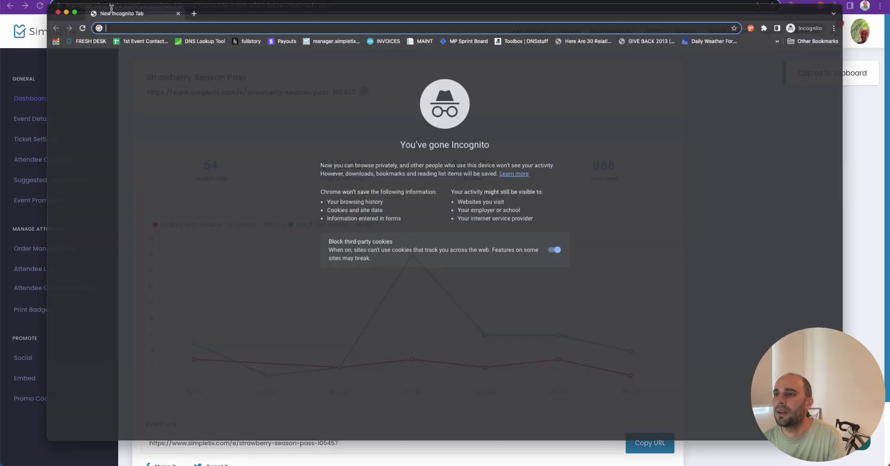
pyautogui.rightClick(119, 6)
pyautogui.click(149, 75)
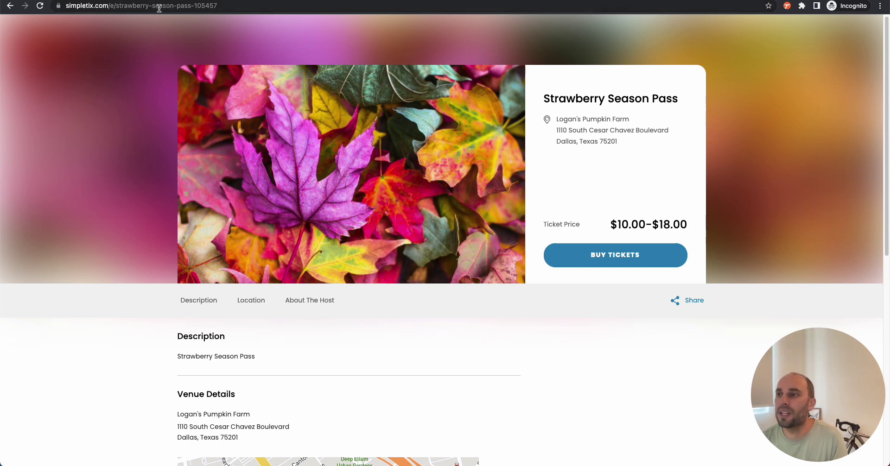
pyautogui.moveTo(159, 8)
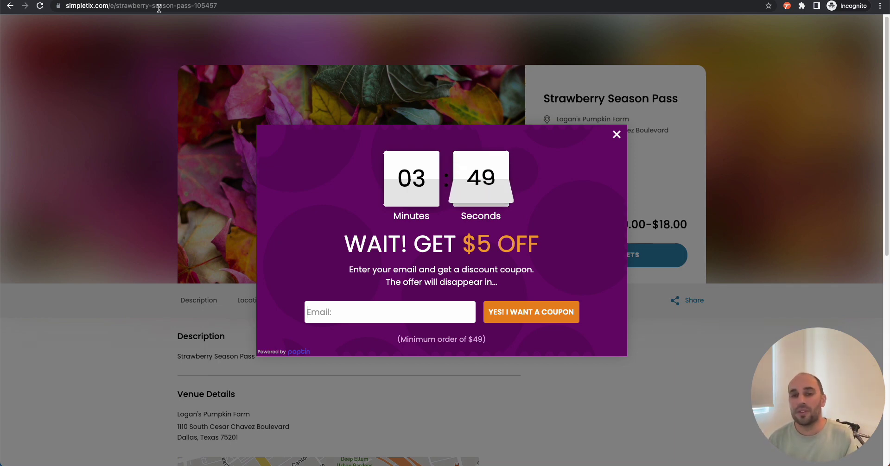
pyautogui.click(616, 135)
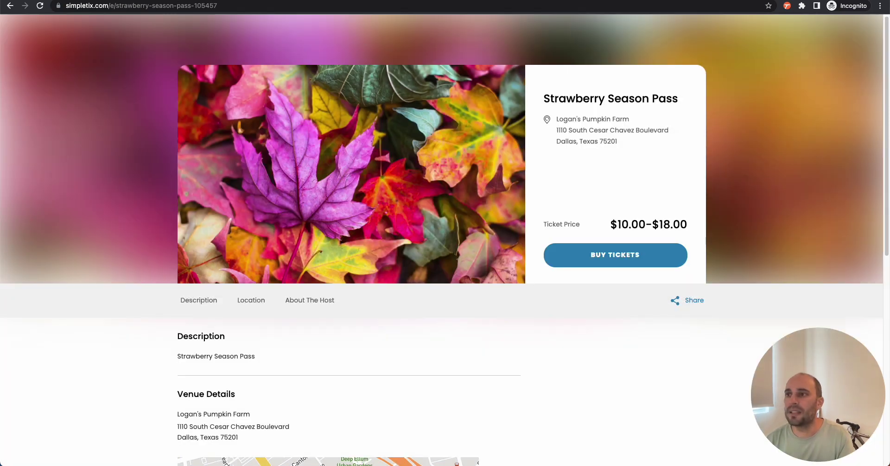
# Go to Poptin in a new browser tab and open the Sample Email Popup for design editing.
pyautogui.press('super+grave')
pyautogui.press('super+t')
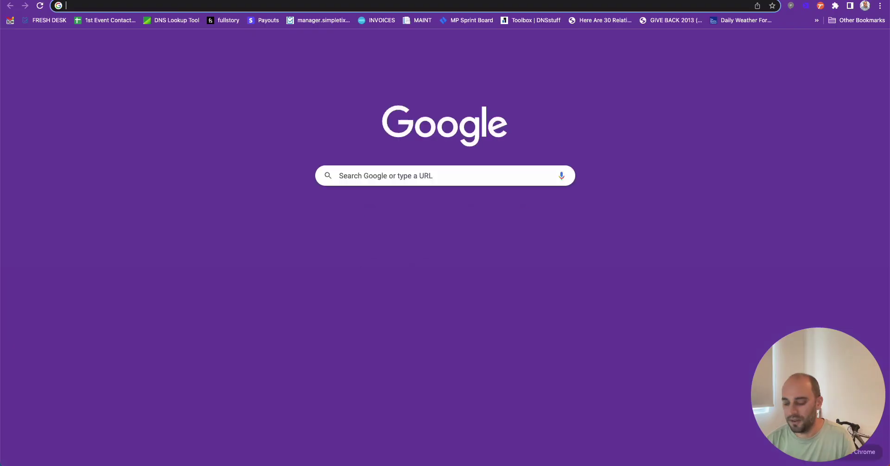
pyautogui.write('pop')
pyautogui.press('Return')
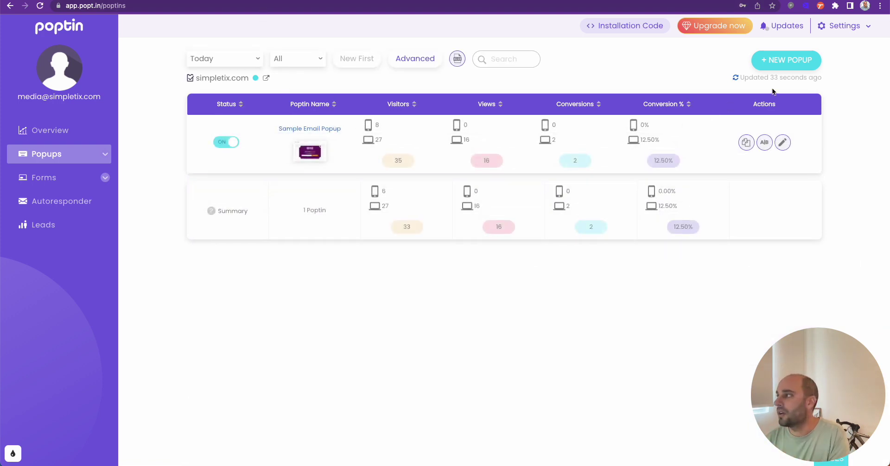
pyautogui.click(309, 133)
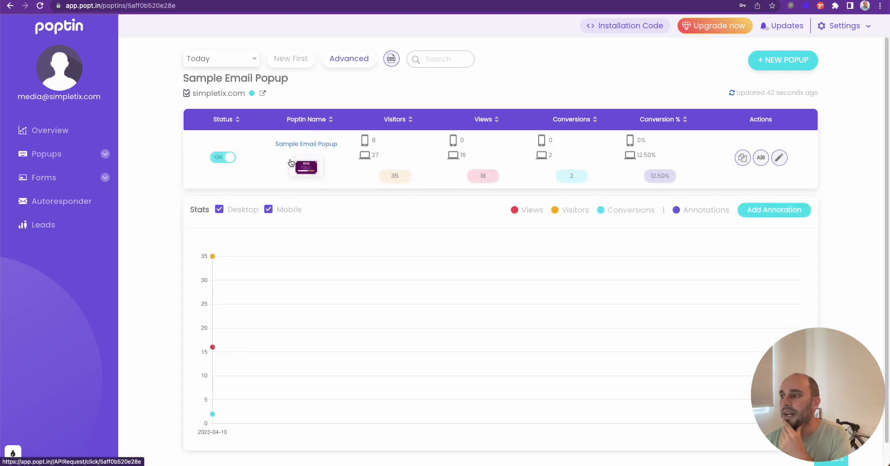
pyautogui.click(778, 161)
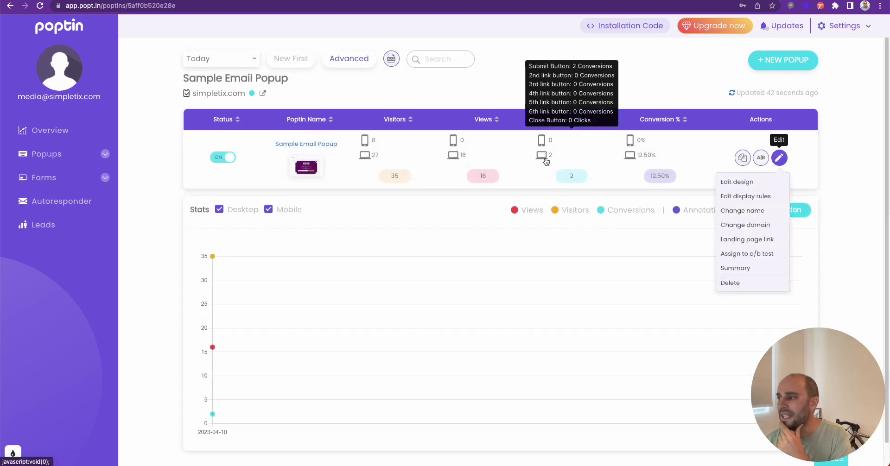
pyautogui.click(757, 180)
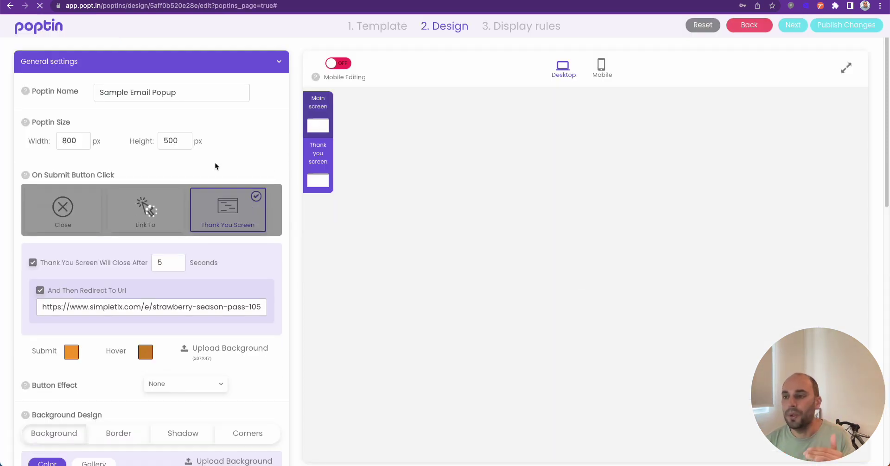
# Examine the popup's design settings, including the thank-you screen's promo code redirect URL and the input fields, and stay in the editor.
pyautogui.scroll(-2, 201, 221)
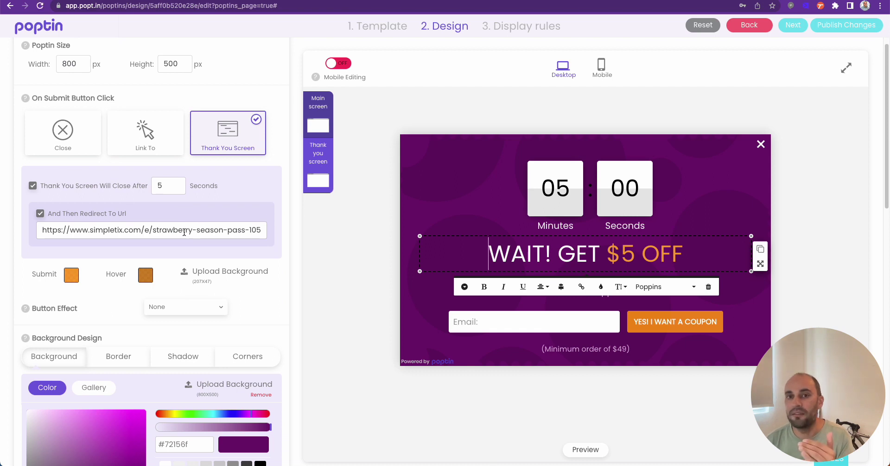
pyautogui.moveTo(186, 234); pyautogui.dragTo(293, 232)
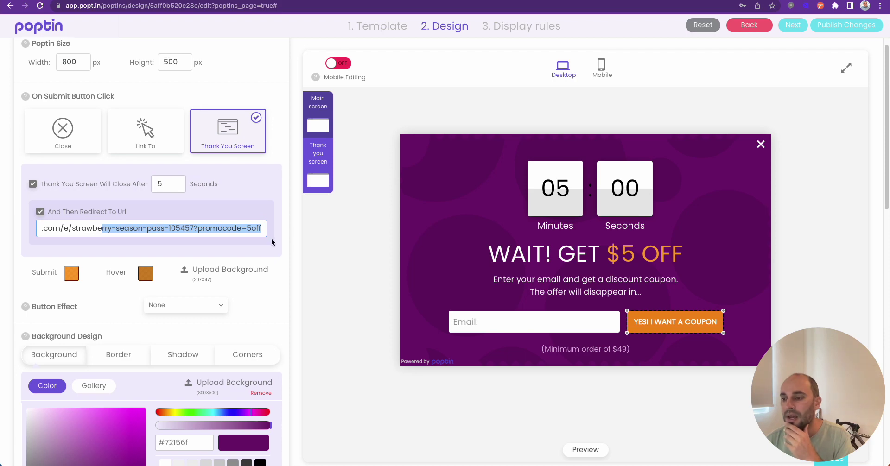
pyautogui.scroll(-8, 271, 238)
pyautogui.scroll(-6, 273, 242)
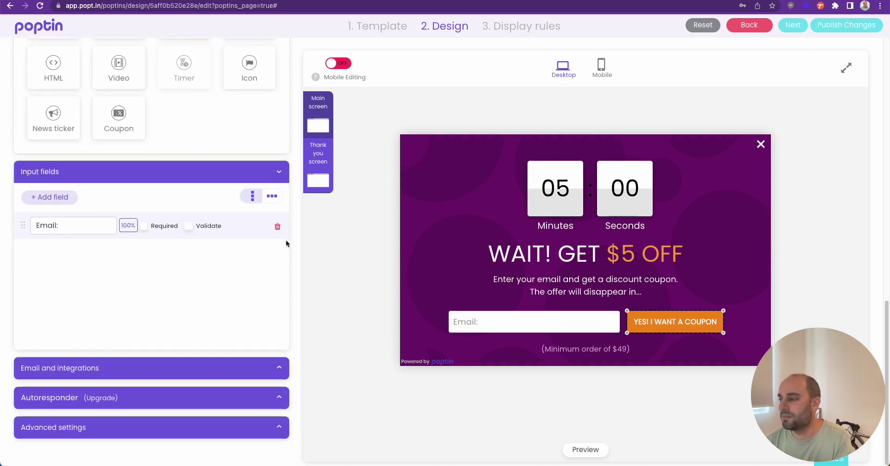
pyautogui.scroll(6, 285, 240)
pyautogui.scroll(8, 299, 241)
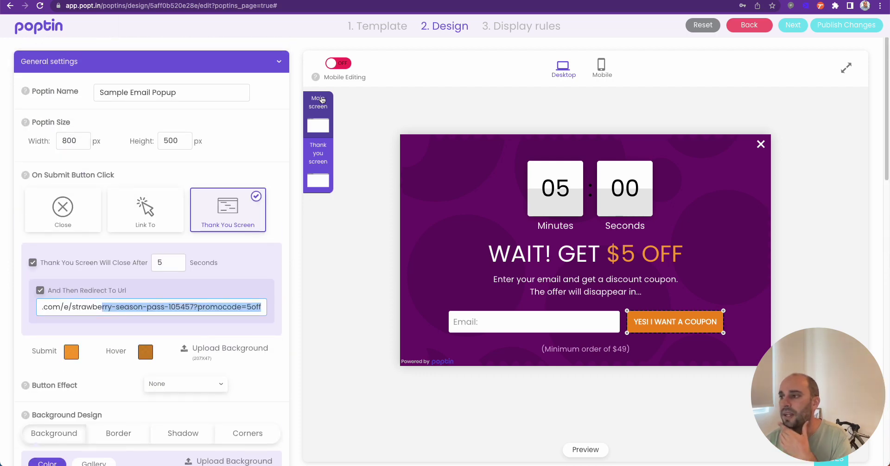
pyautogui.click(743, 28)
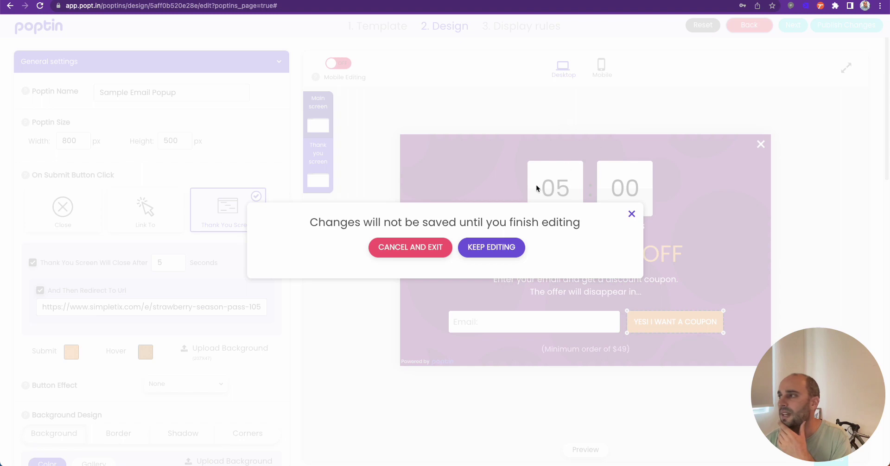
pyautogui.click(633, 214)
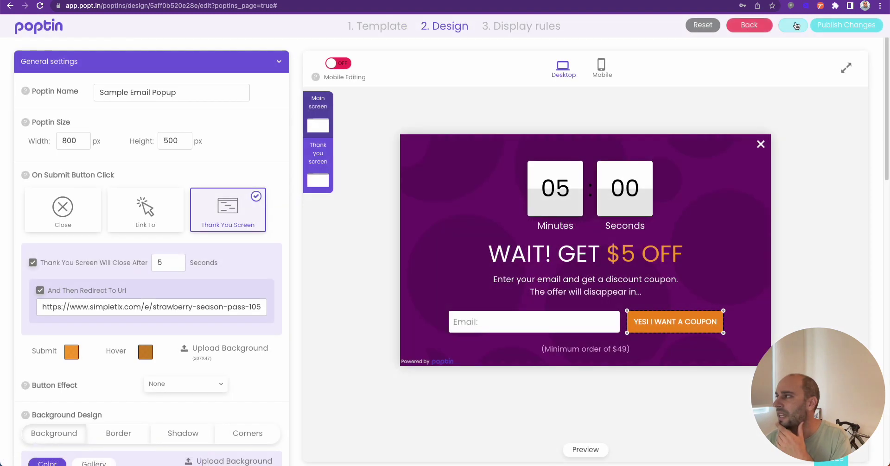
# Turn on the Inactivity trigger in the popup's display rules.
pyautogui.click(780, 28)
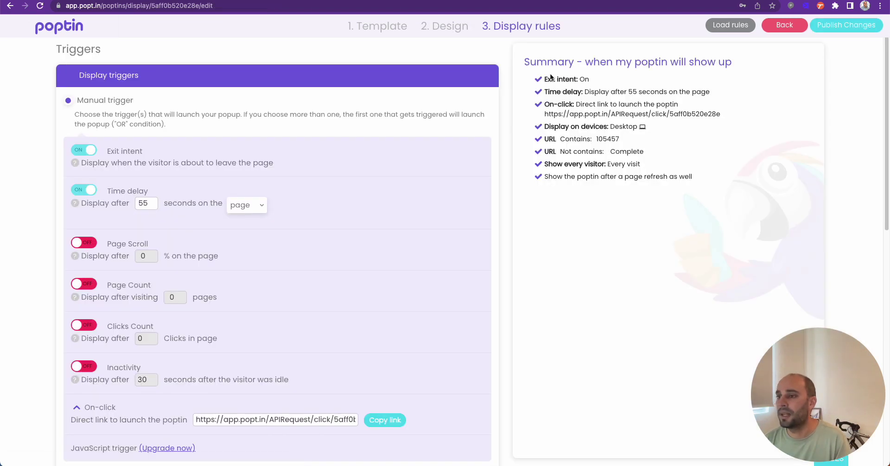
pyautogui.scroll(-1, 184, 165)
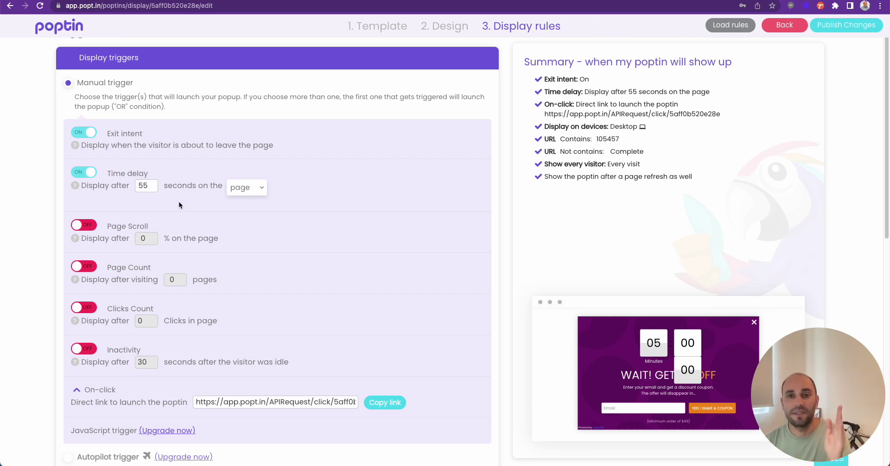
pyautogui.scroll(-1, 174, 207)
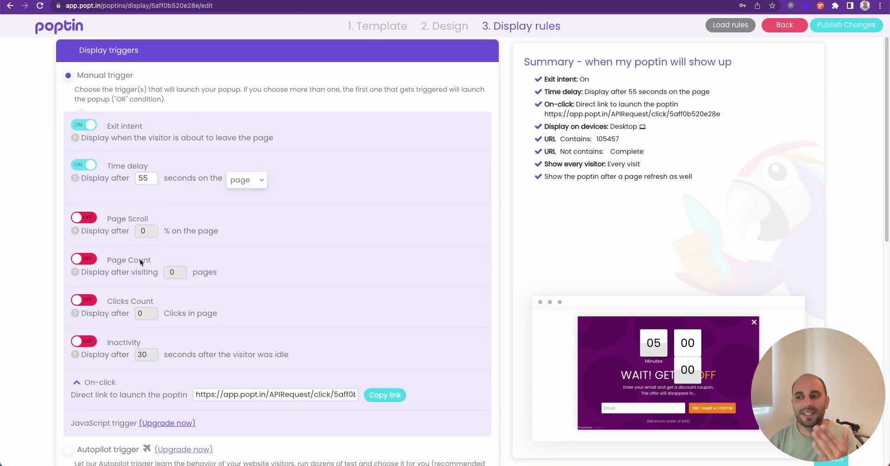
pyautogui.scroll(-3, 140, 260)
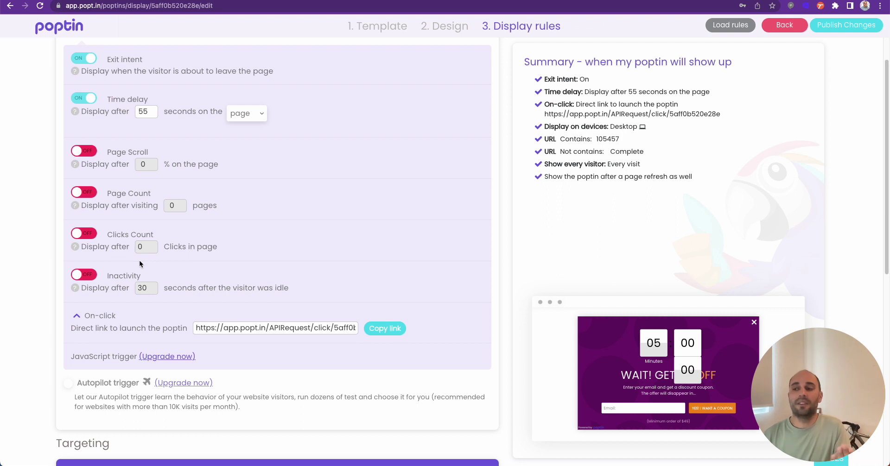
pyautogui.click(84, 275)
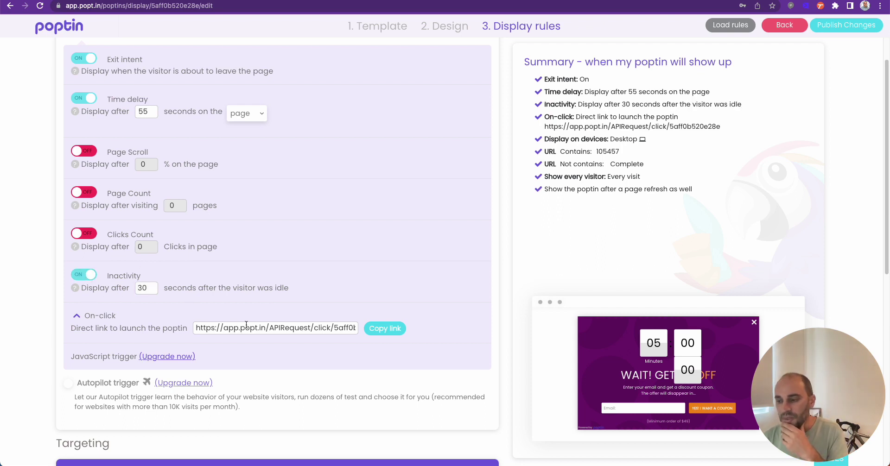
# Examine the on-click launch link and the device, page targeting and display frequency rules.
pyautogui.moveTo(266, 328); pyautogui.dragTo(403, 333)
pyautogui.scroll(-5, 298, 341)
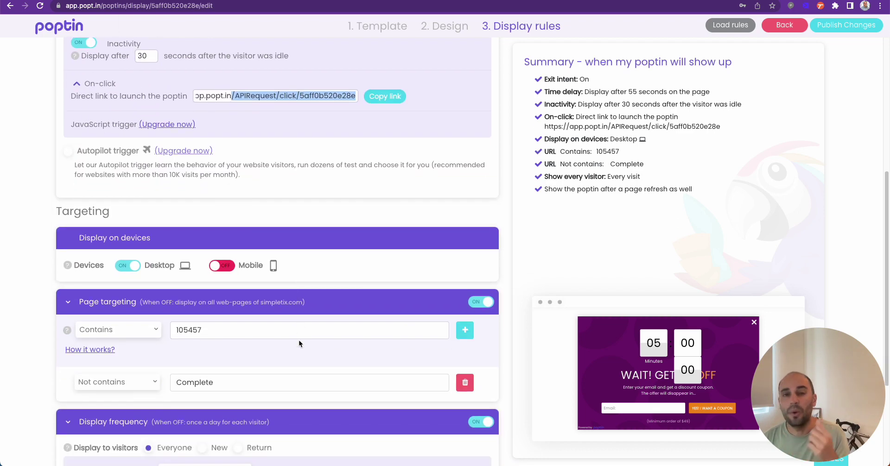
pyautogui.scroll(-3, 299, 341)
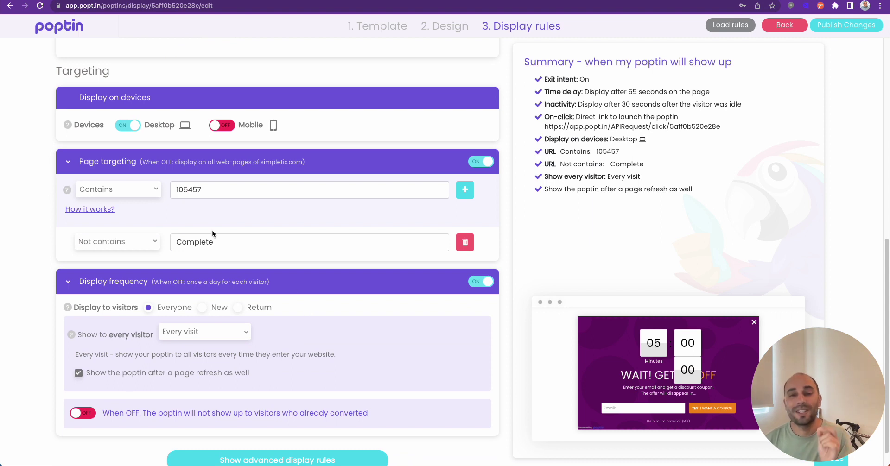
# Compare the page targeting Contains value with the ID ending the event URL in SimpleTix, and look over the remaining display rules.
pyautogui.doubleClick(182, 191)
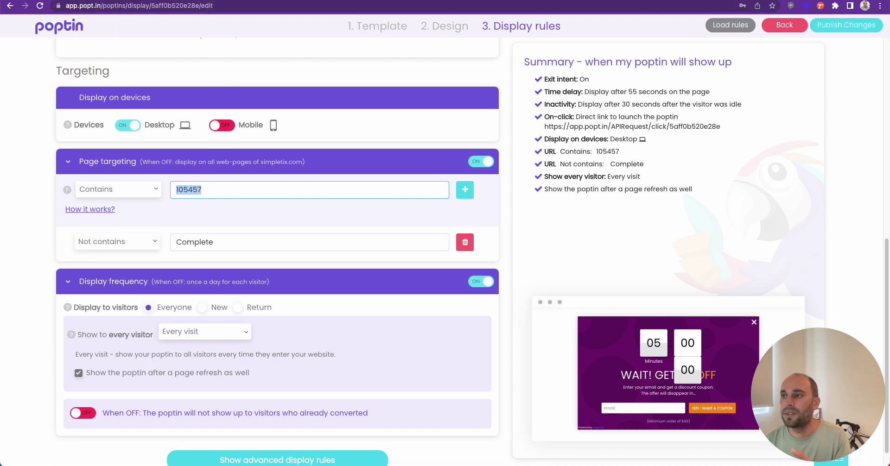
pyautogui.press('super+Tab')
pyautogui.doubleClick(343, 92)
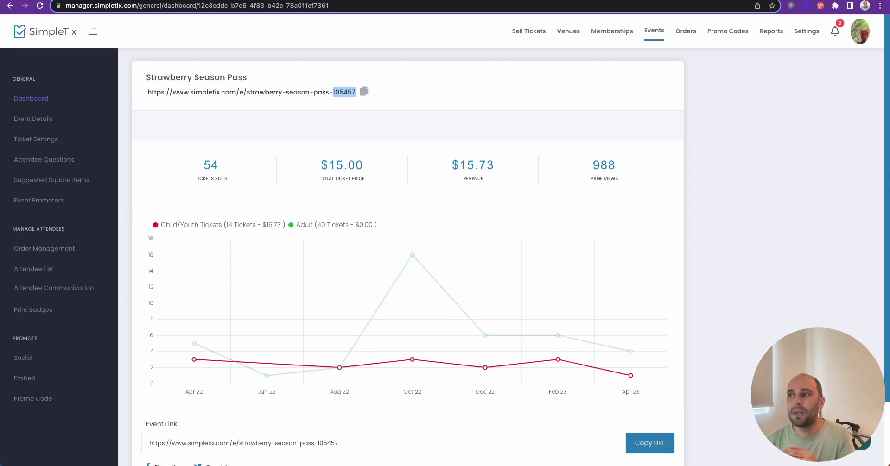
pyautogui.hotkey('ctrl', 'Tab')
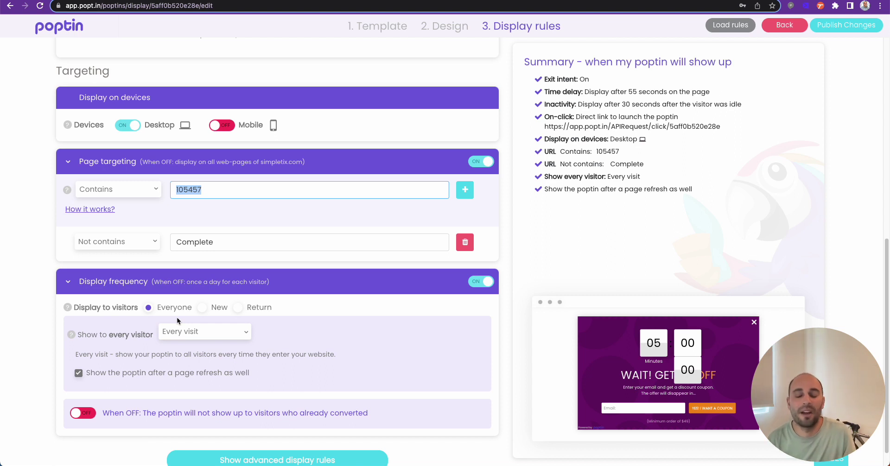
pyautogui.scroll(-1, 176, 317)
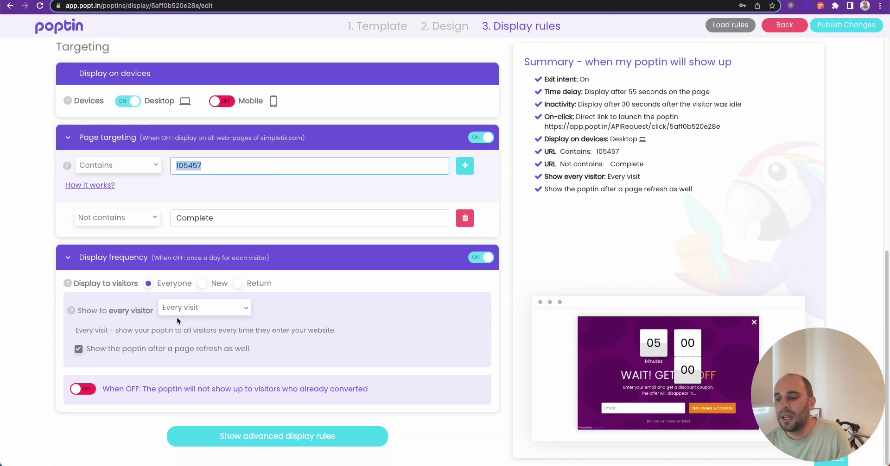
pyautogui.scroll(7, 176, 317)
pyautogui.scroll(2, 176, 317)
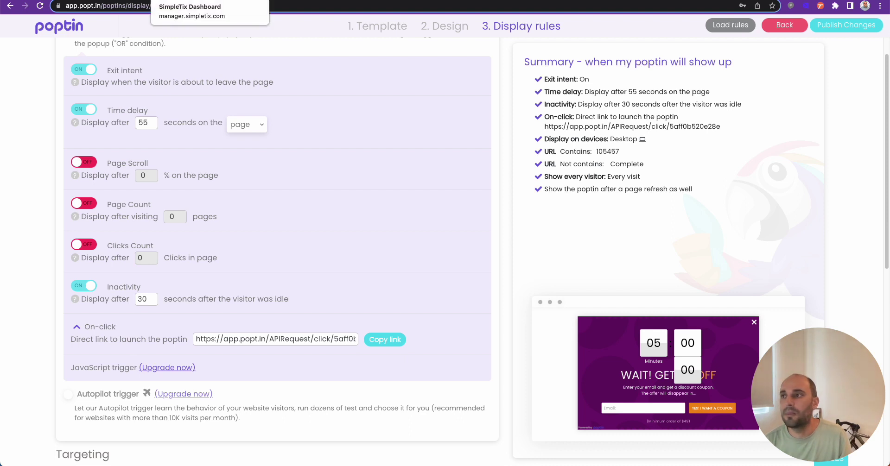
# Exit the display rules and the popup editor without saving changes, returning to the Poptin overview.
pyautogui.click(788, 26)
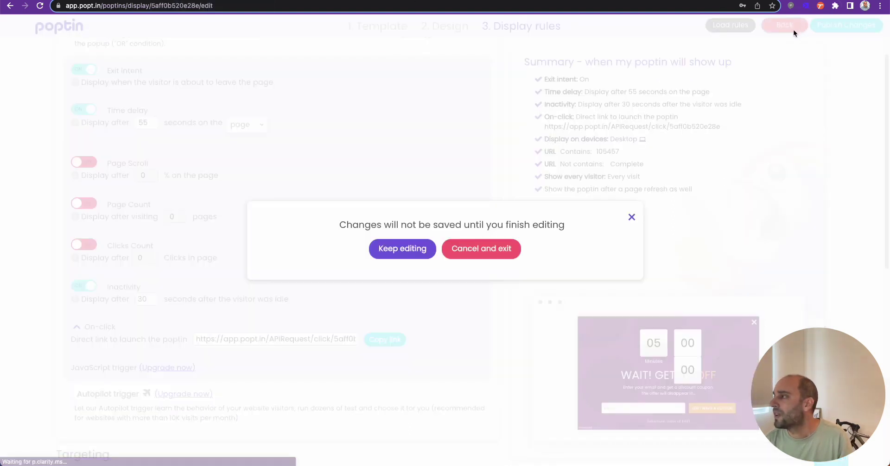
pyautogui.click(503, 249)
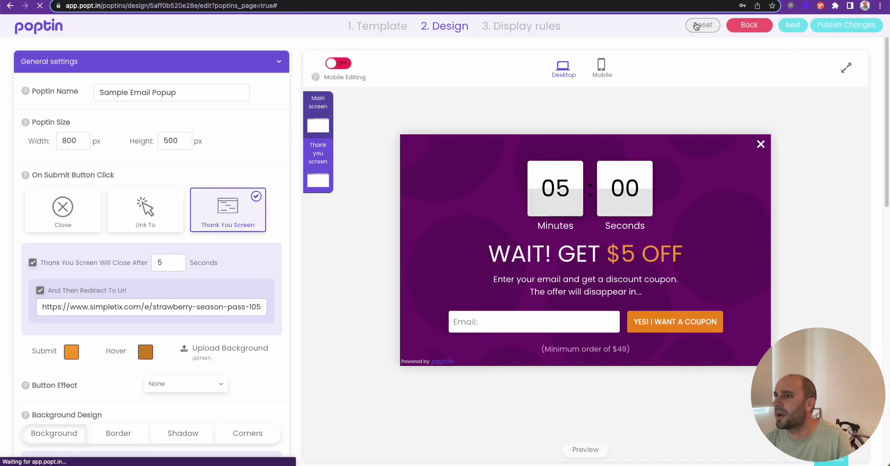
pyautogui.click(39, 32)
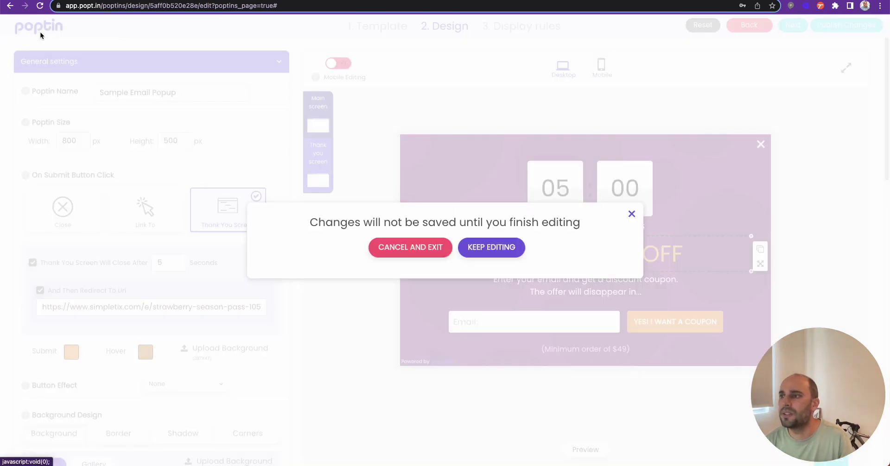
pyautogui.click(420, 256)
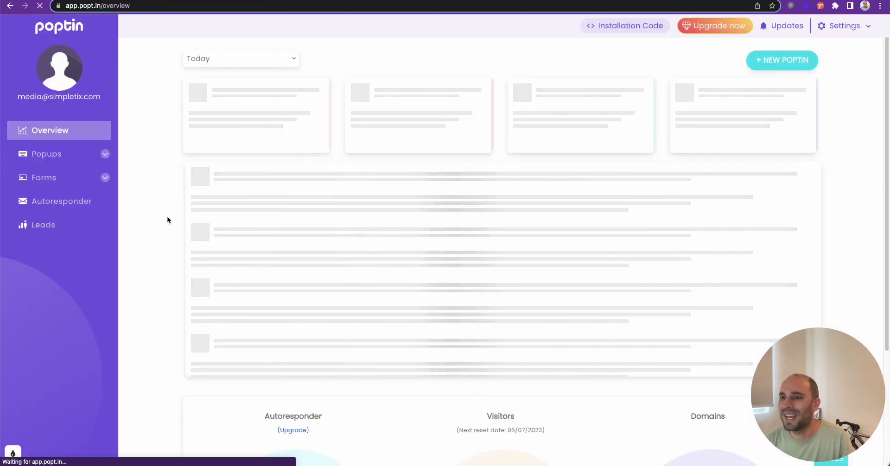
# Open the Poptin installation code and copy the script for adding to any website.
pyautogui.click(843, 28)
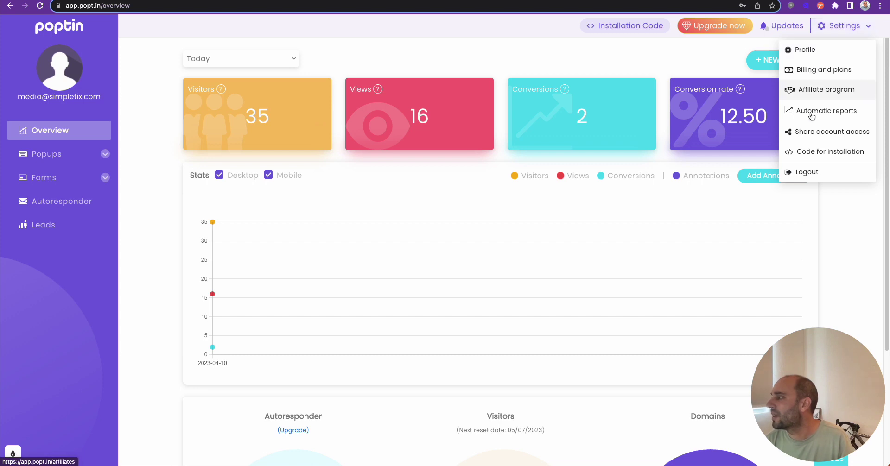
pyautogui.click(811, 153)
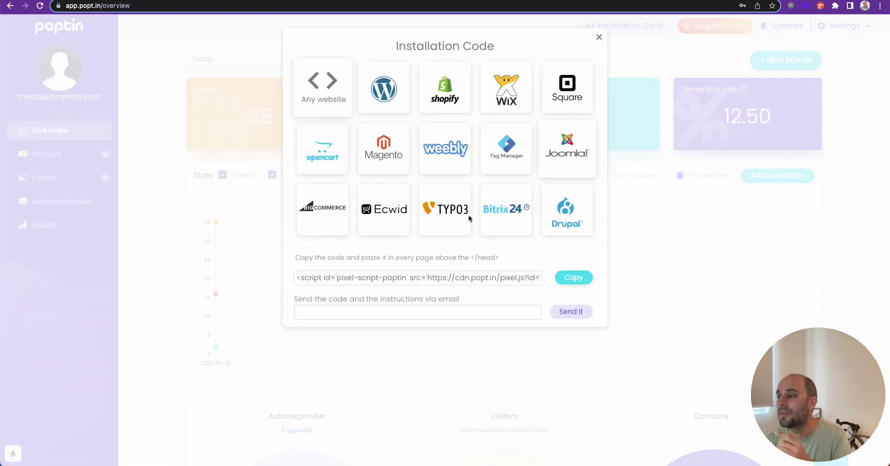
pyautogui.click(573, 278)
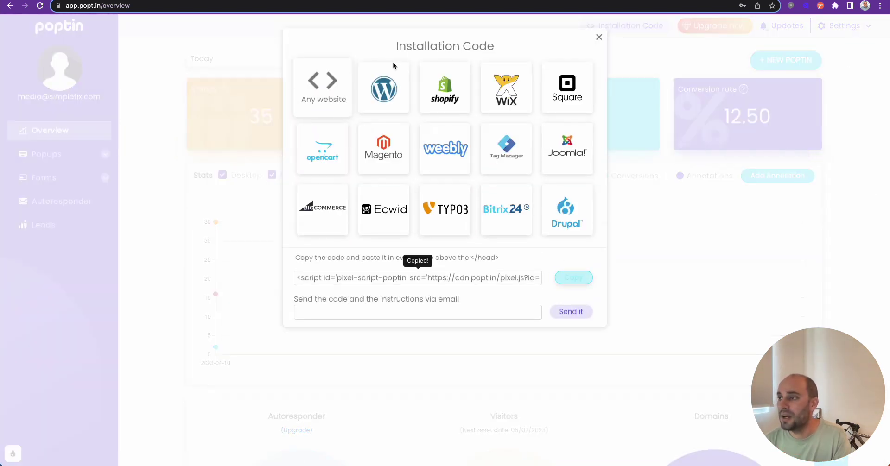
# Switch to SimpleTix and check the Event Page script in the Conversion Tracking Code settings.
pyautogui.hotkey('ctrl', 'Tab')
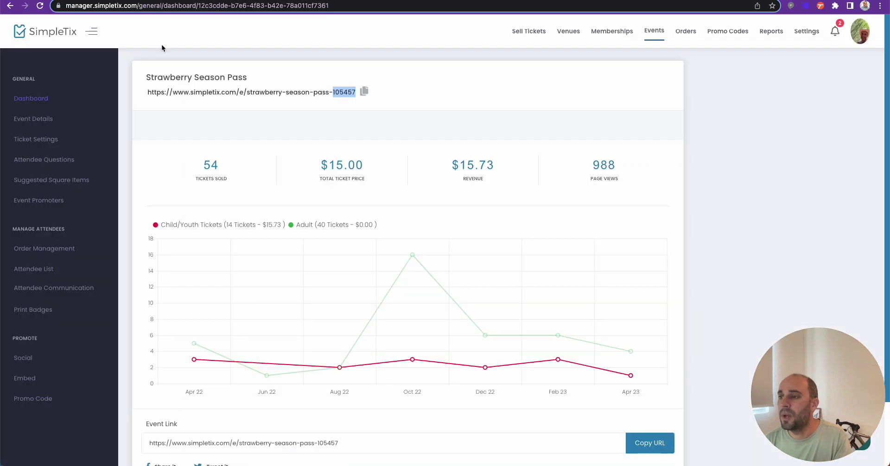
pyautogui.click(812, 33)
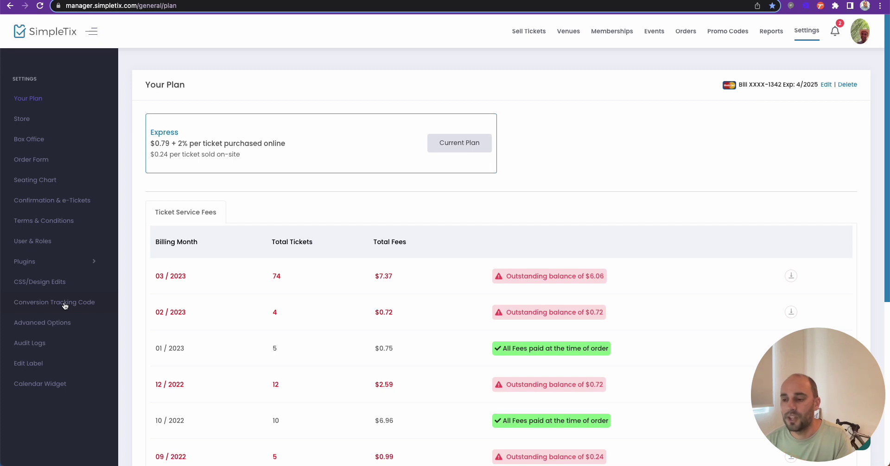
pyautogui.click(63, 304)
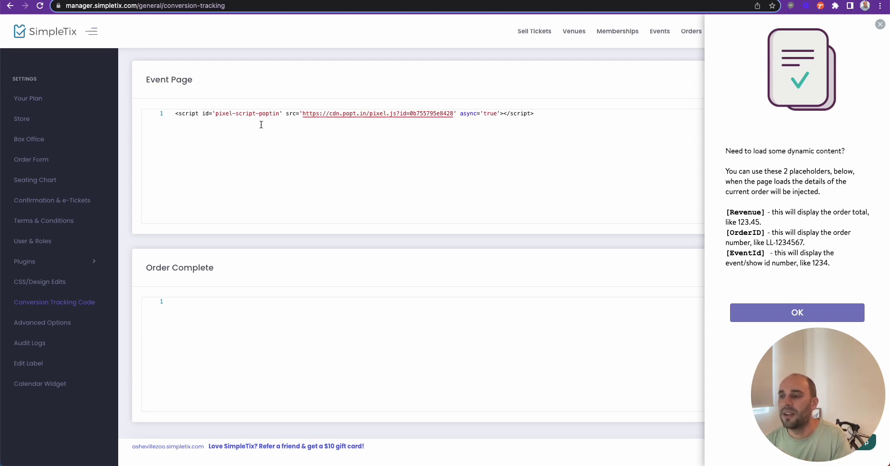
# Open the details of the Strawberry Season Pass event and save the event again.
pyautogui.click(667, 32)
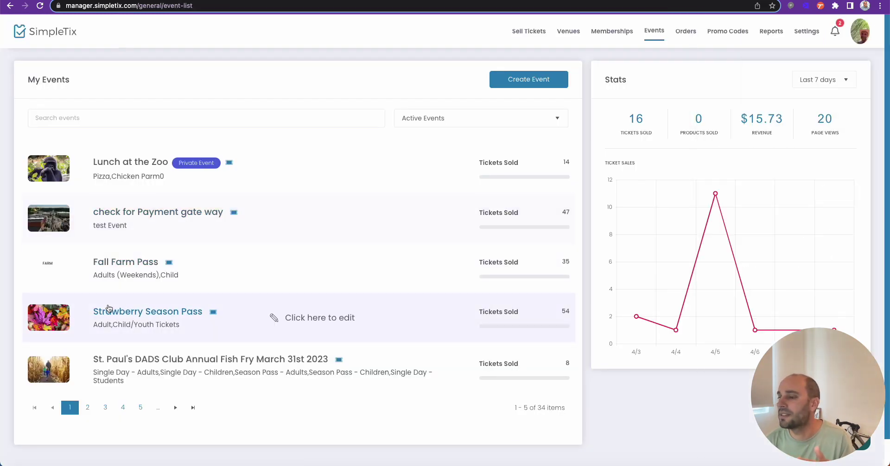
pyautogui.click(99, 312)
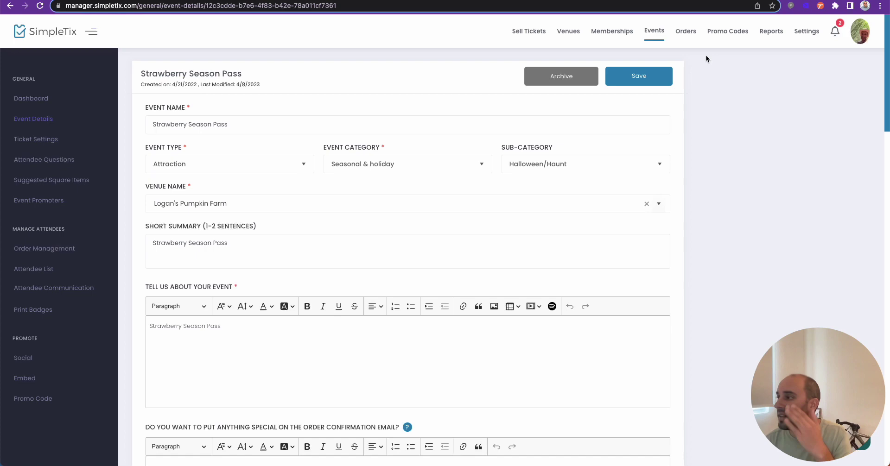
pyautogui.click(639, 80)
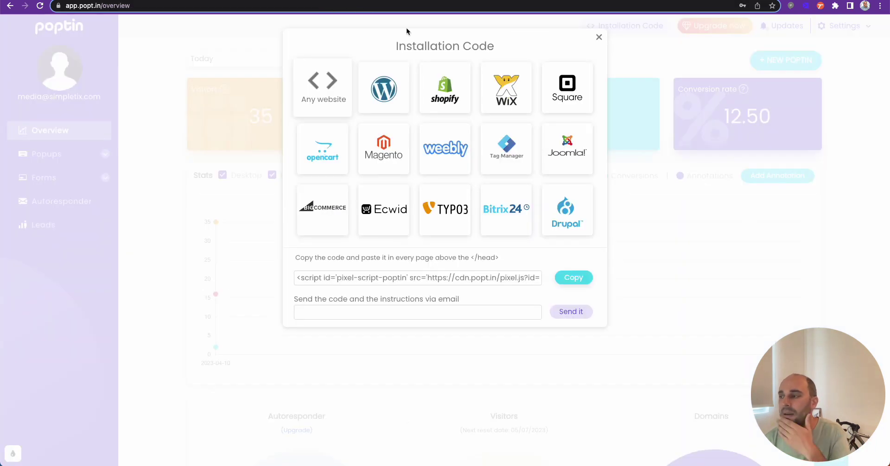
# Close Poptin's installation code window and compare the upgrade plans, first with monthly and then with annual pricing.
pyautogui.click(599, 38)
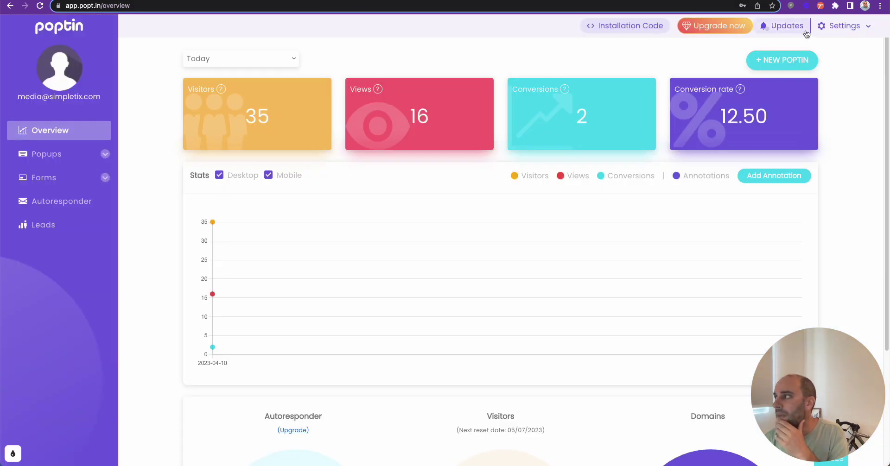
pyautogui.click(727, 27)
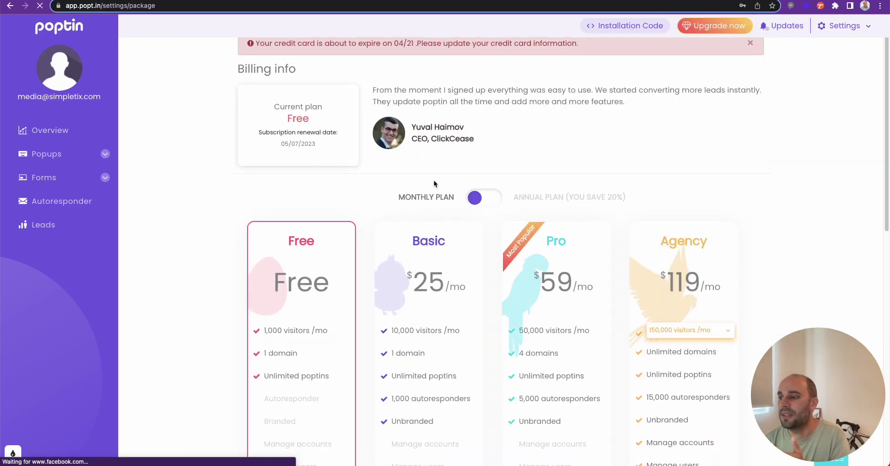
pyautogui.scroll(-4, 334, 227)
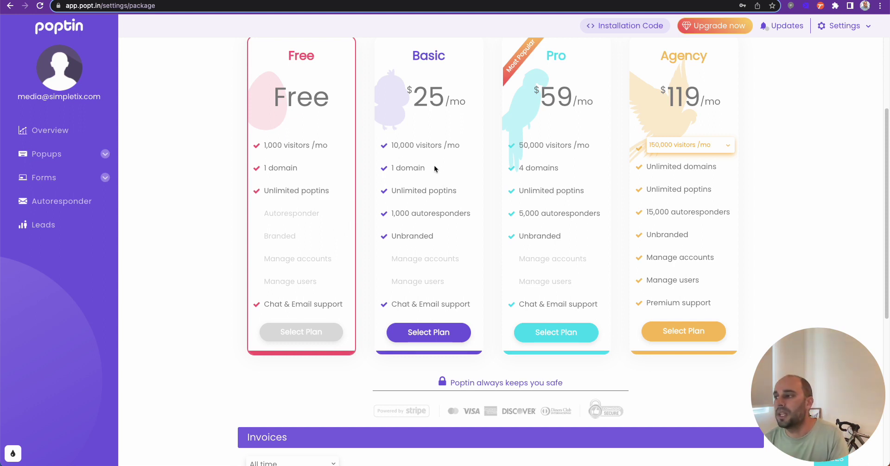
pyautogui.scroll(1, 399, 190)
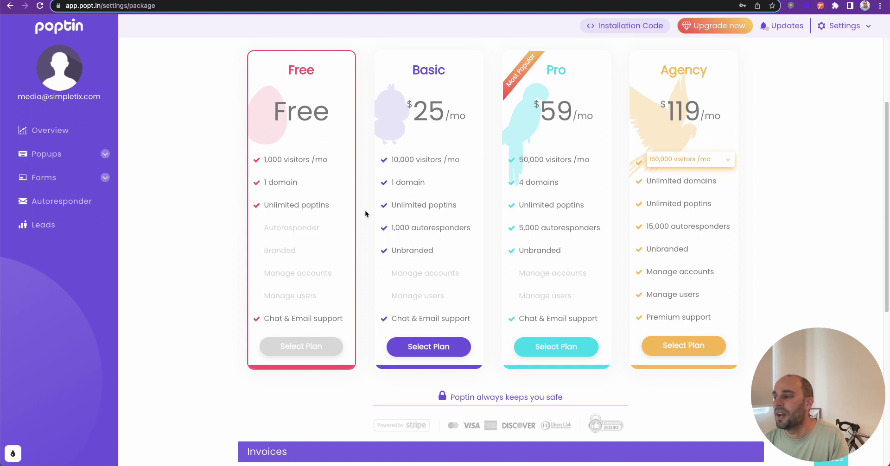
pyautogui.scroll(2, 462, 218)
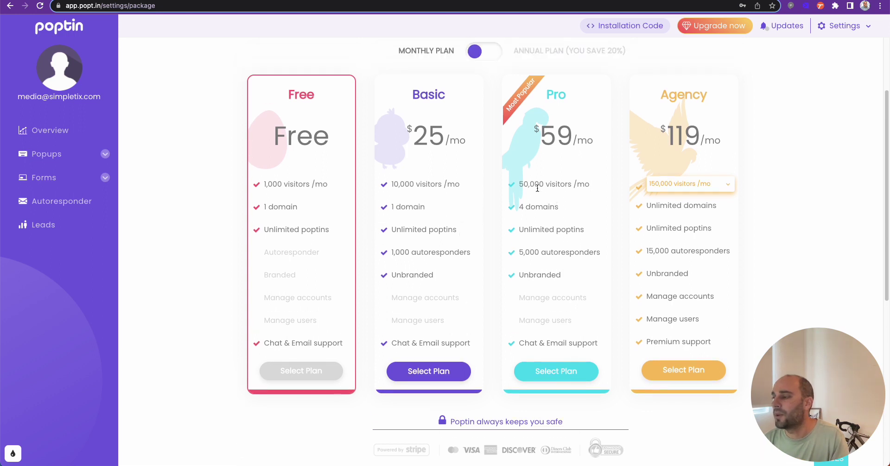
pyautogui.scroll(6, 535, 188)
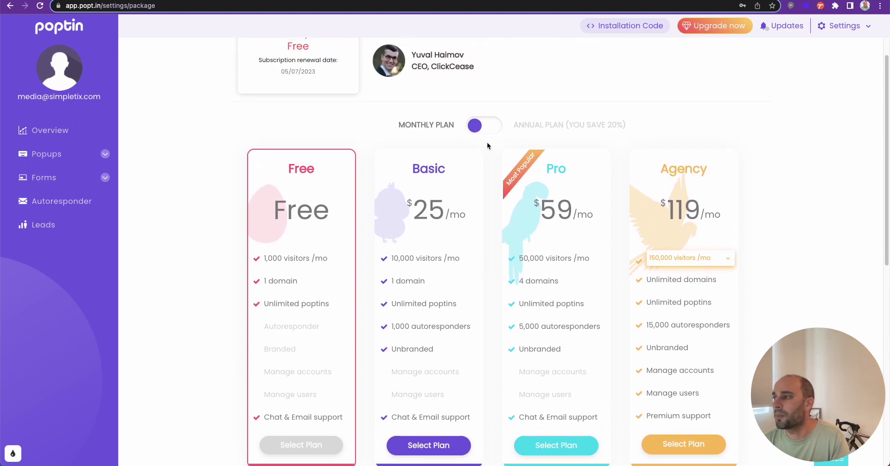
pyautogui.click(491, 127)
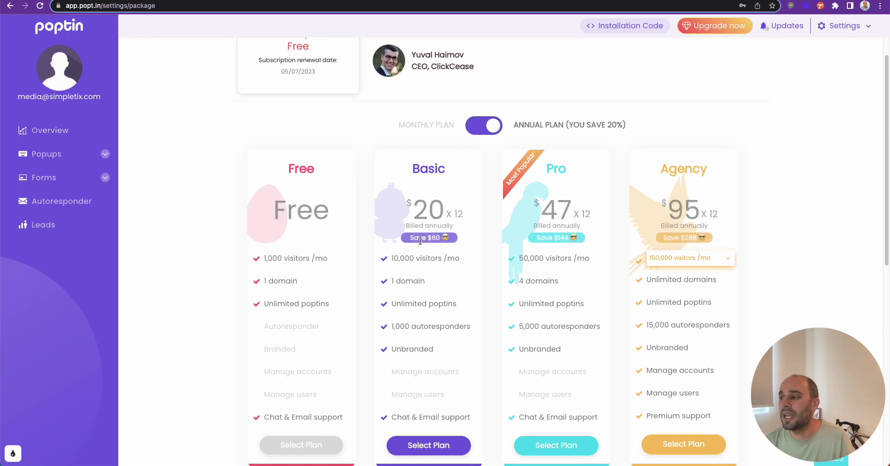
pyautogui.moveTo(418, 258)
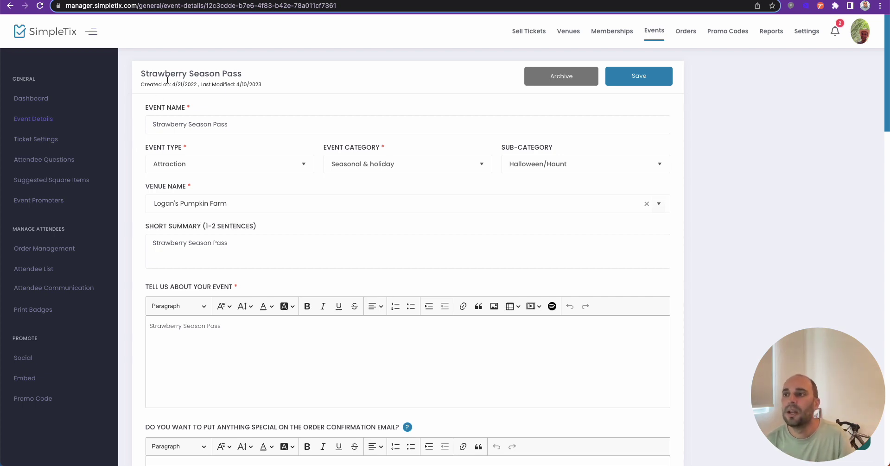
# Copy the Strawberry Season Pass link from its SimpleTix dashboard and load the event page in a new incognito window.
pyautogui.click(28, 98)
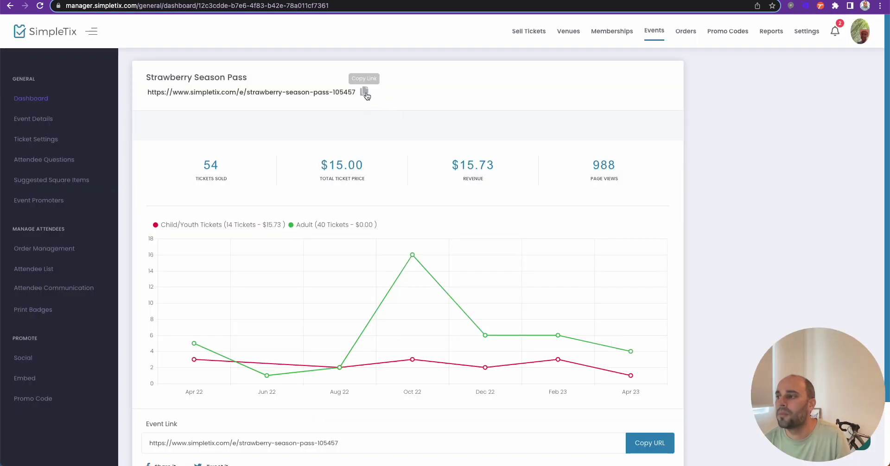
pyautogui.click(364, 91)
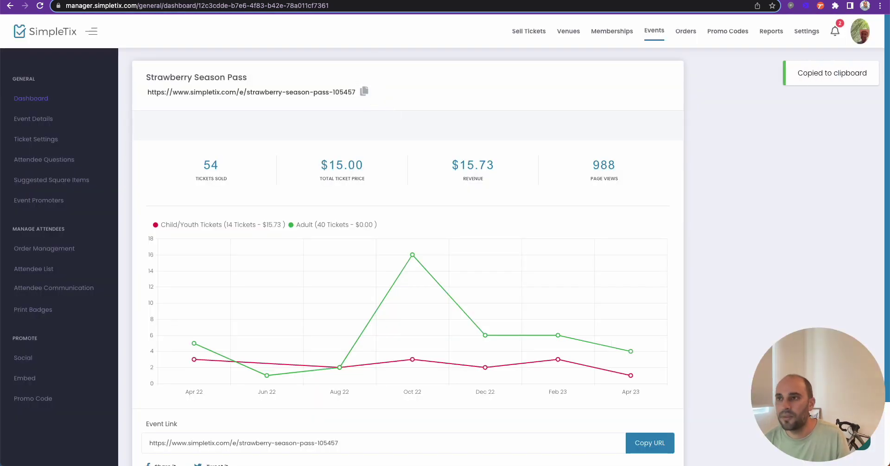
pyautogui.click(80, 0)
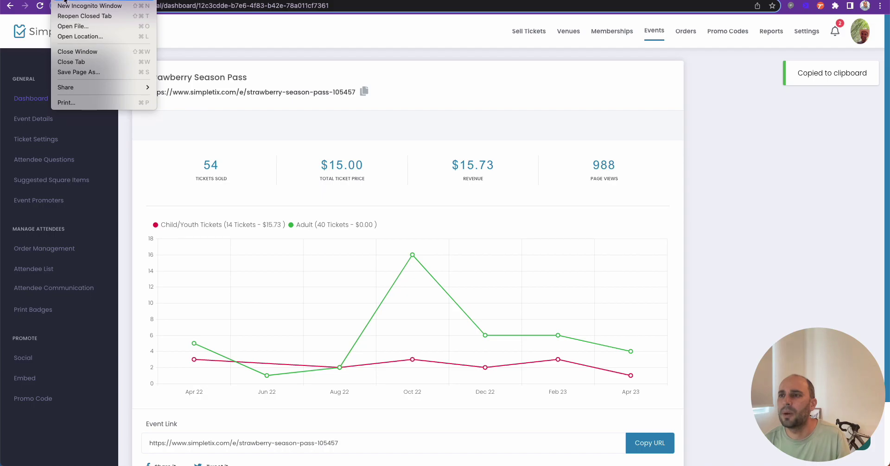
pyautogui.click(75, 6)
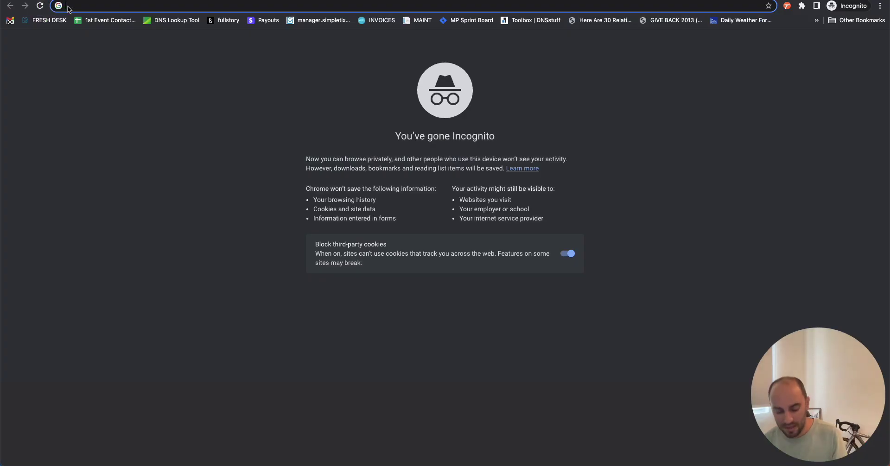
pyautogui.press('super+v')
pyautogui.press('Return')
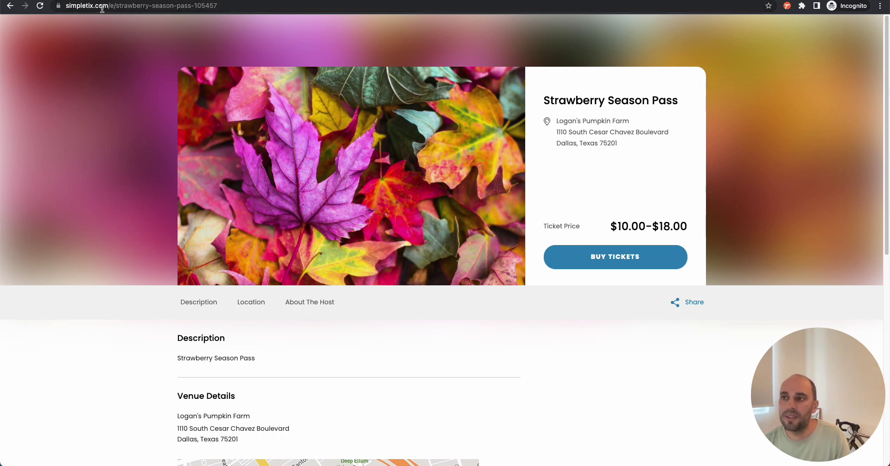
# Submit a test email address in the $5 off popup to get the coupon, and start buying tickets for the event.
pyautogui.moveTo(109, 8)
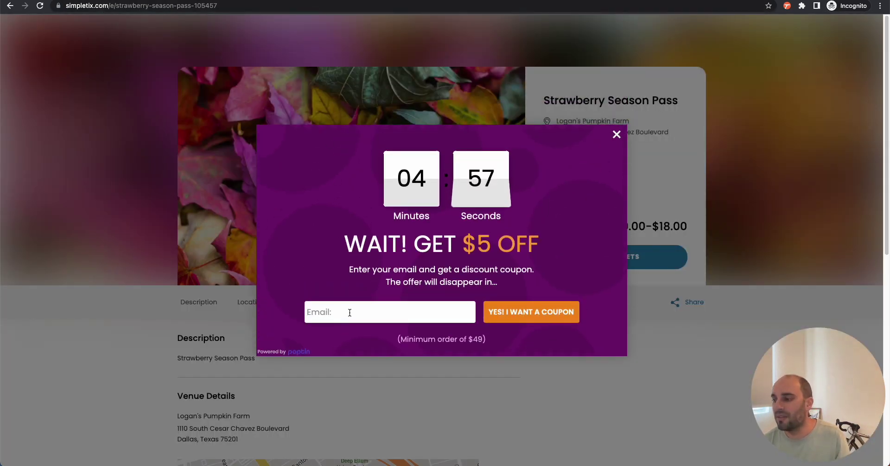
pyautogui.write('@')
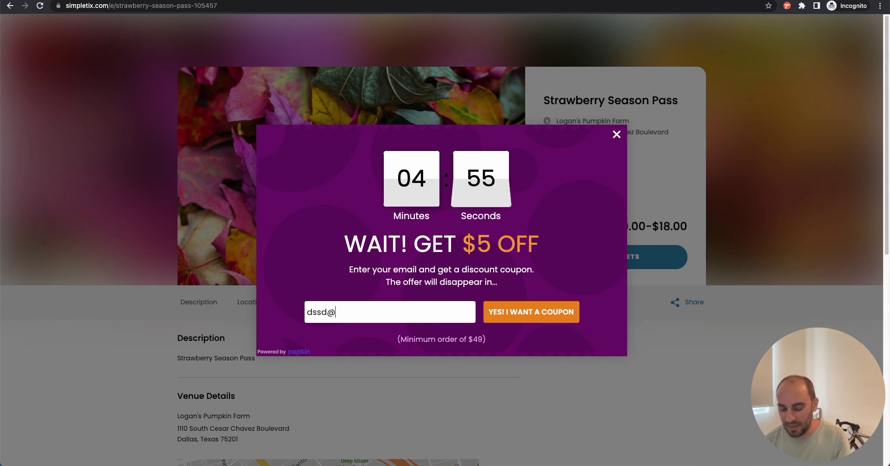
pyautogui.write('sddssd.com')
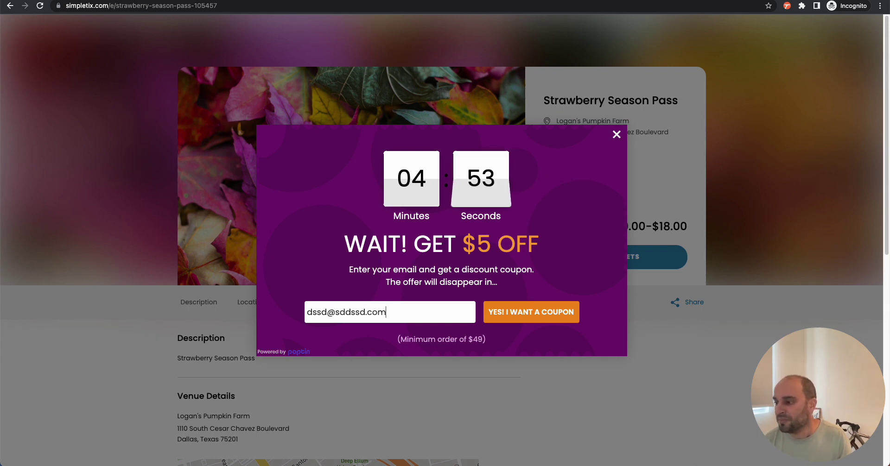
pyautogui.click(541, 316)
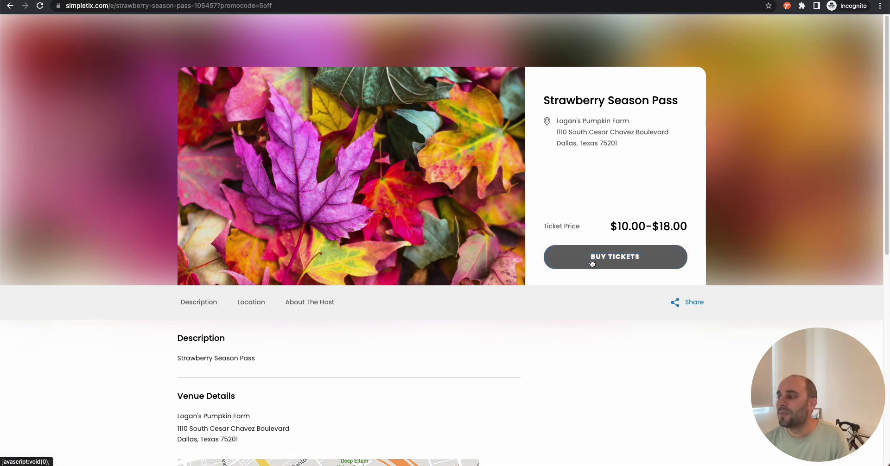
pyautogui.click(595, 261)
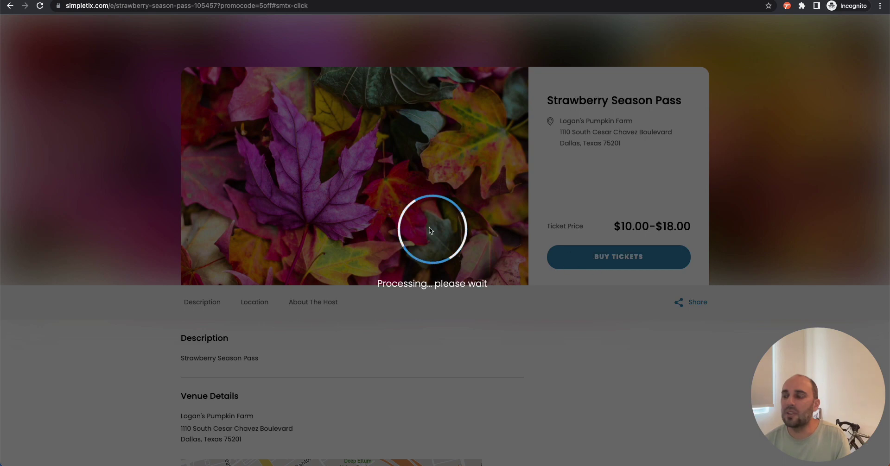